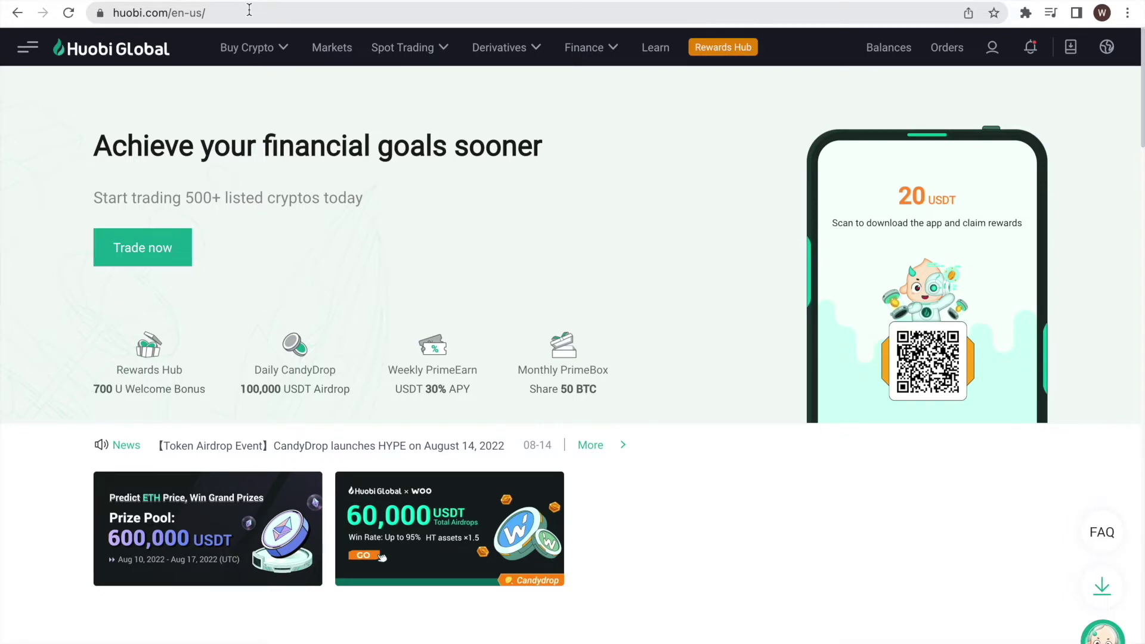
Highlight the Huobi site address, then go to the API Management page from the profile menu
click(115, 13)
drag(115, 13, 249, 13)
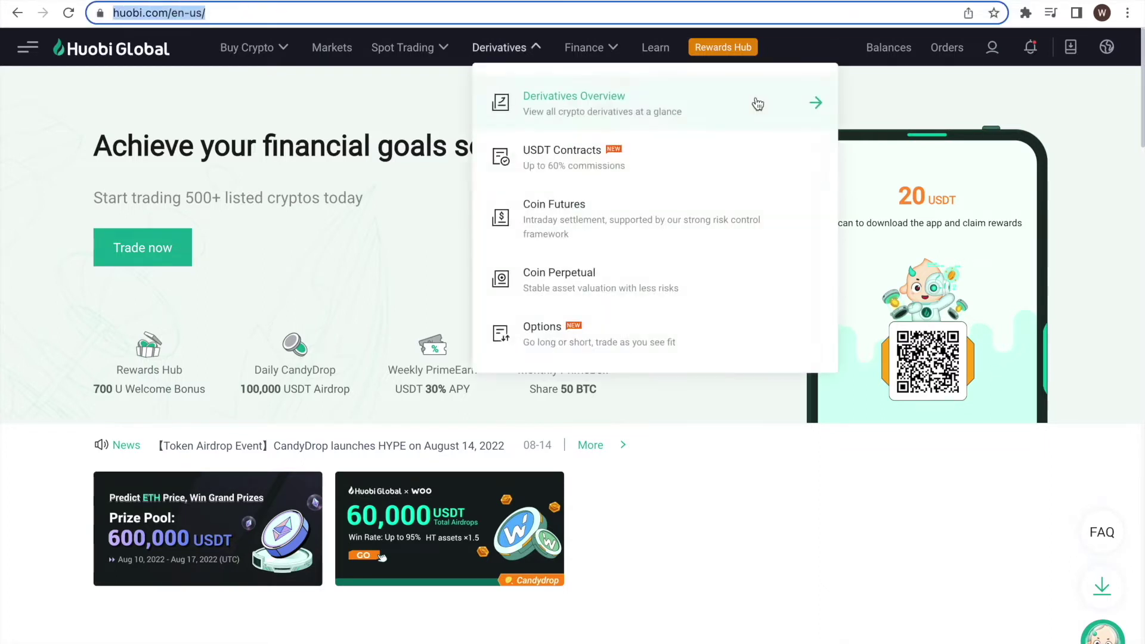
mouse_move(993, 47)
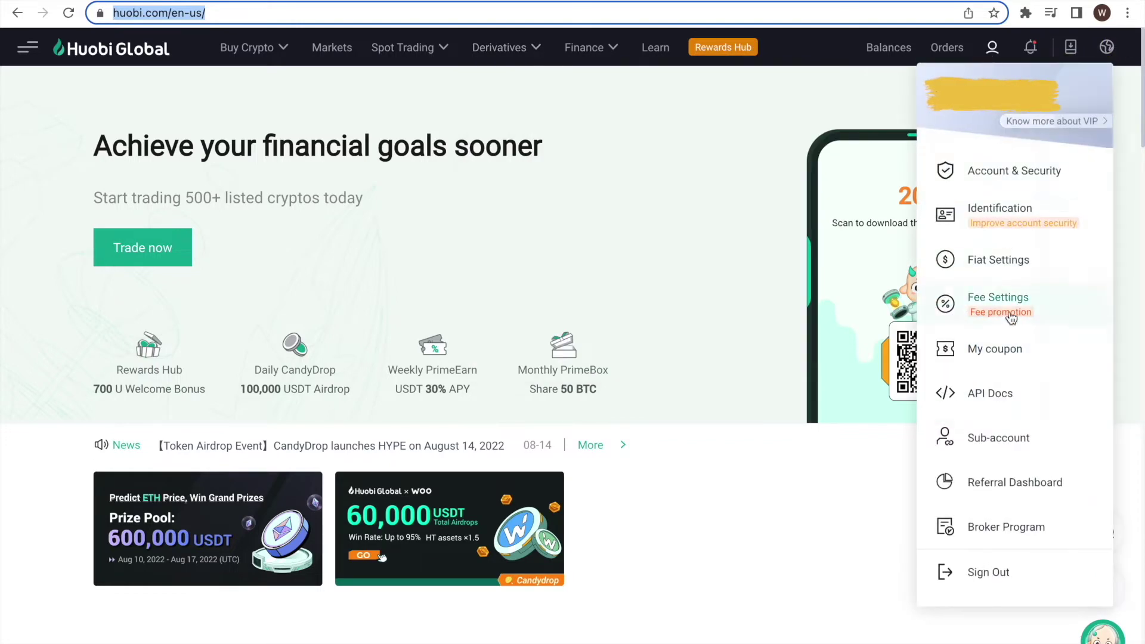
click(1007, 399)
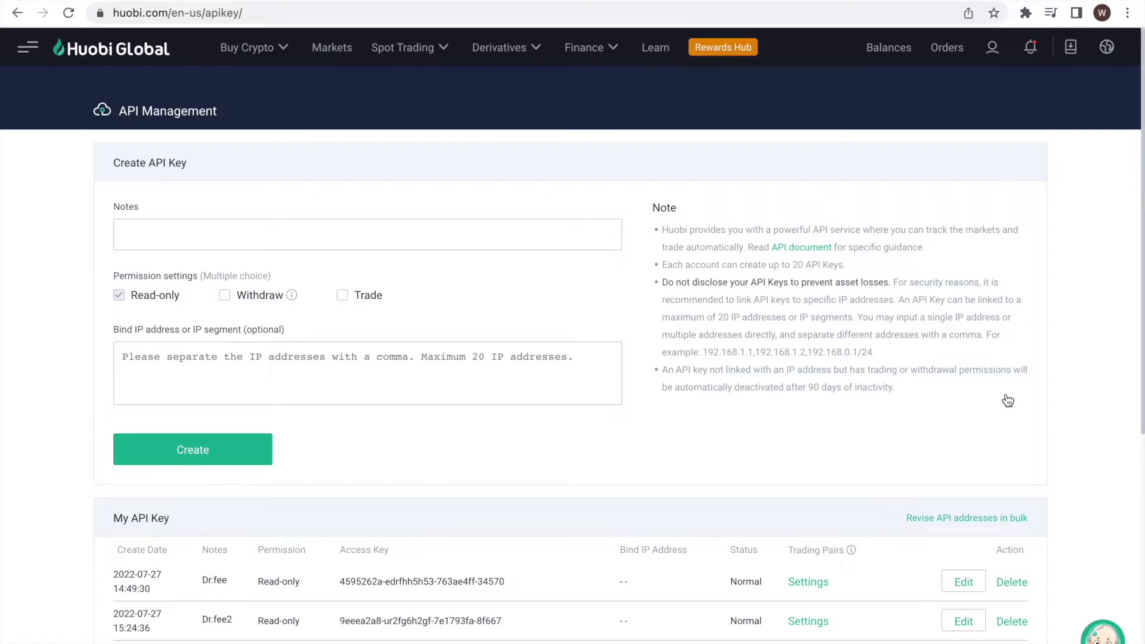
Enter the note 'Dr fee' for the new key and point out the Permission settings heading
click(266, 234)
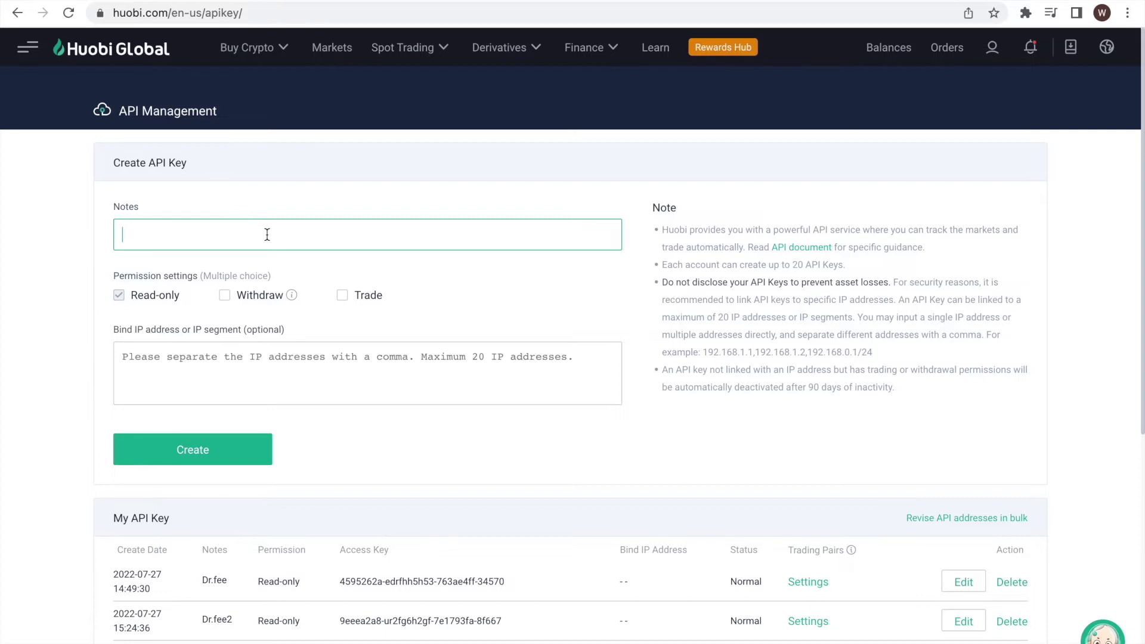
text(Dr fee)
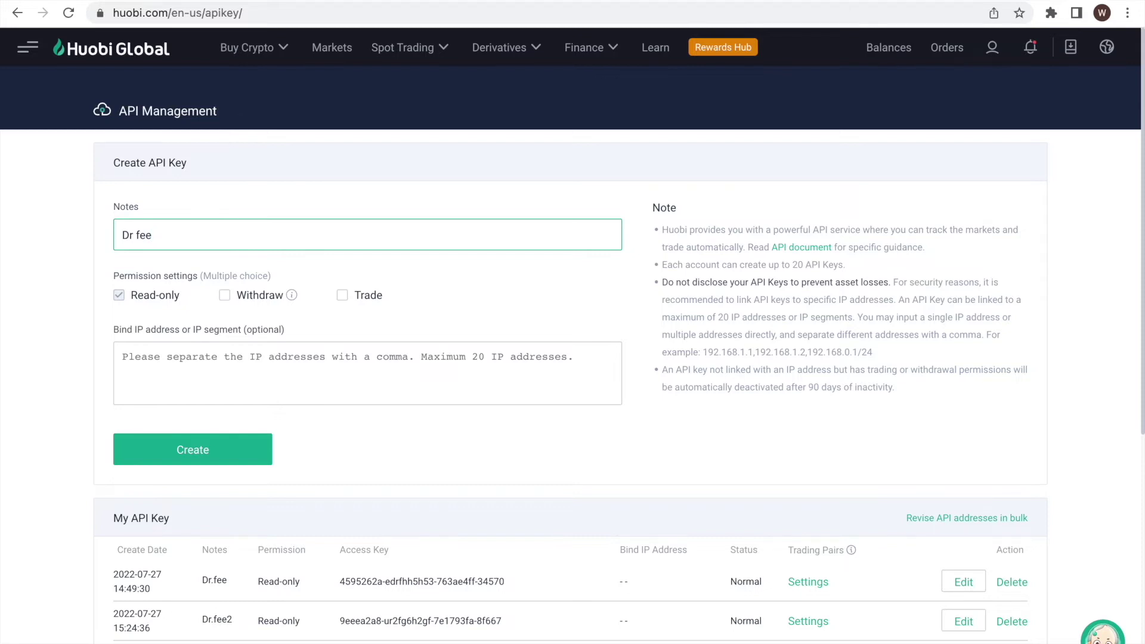
drag(114, 276, 201, 278)
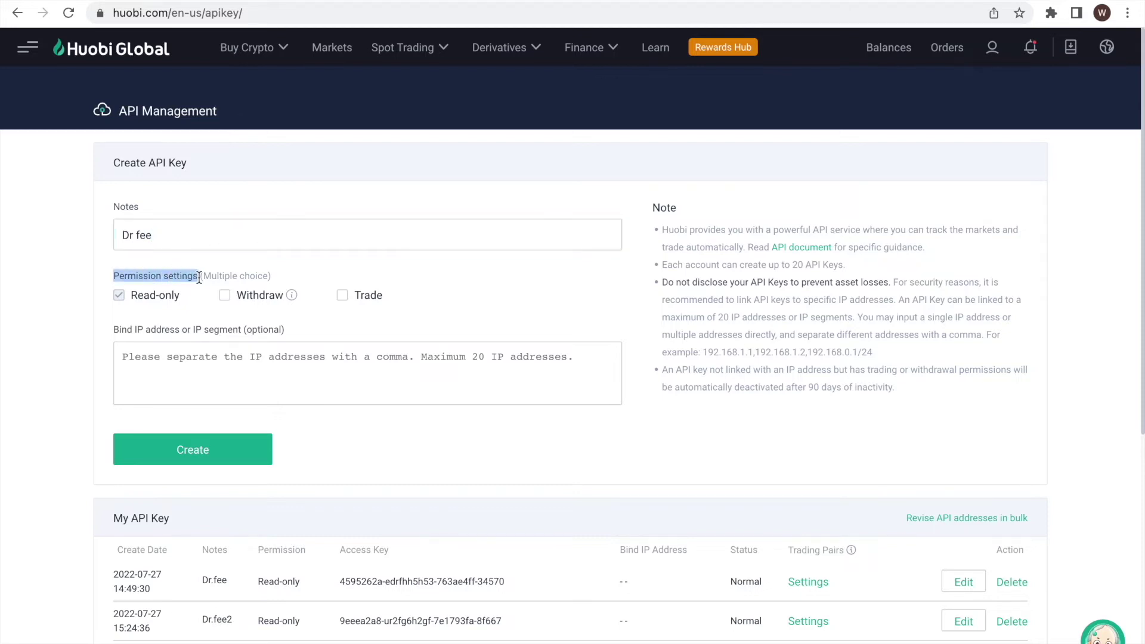
click(304, 277)
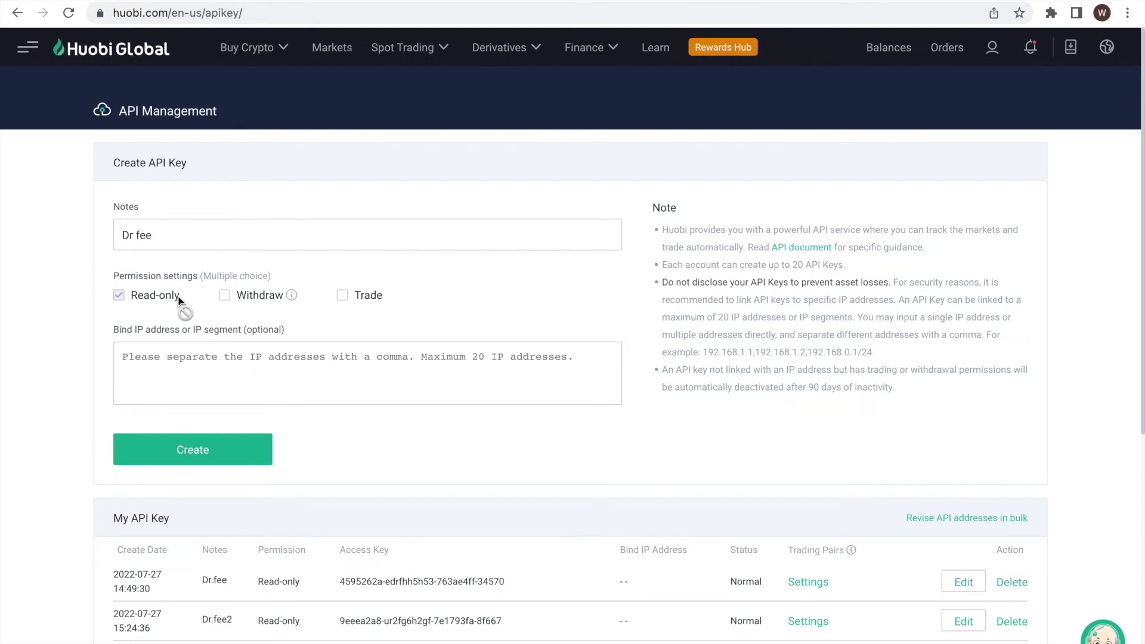
drag(114, 331, 286, 333)
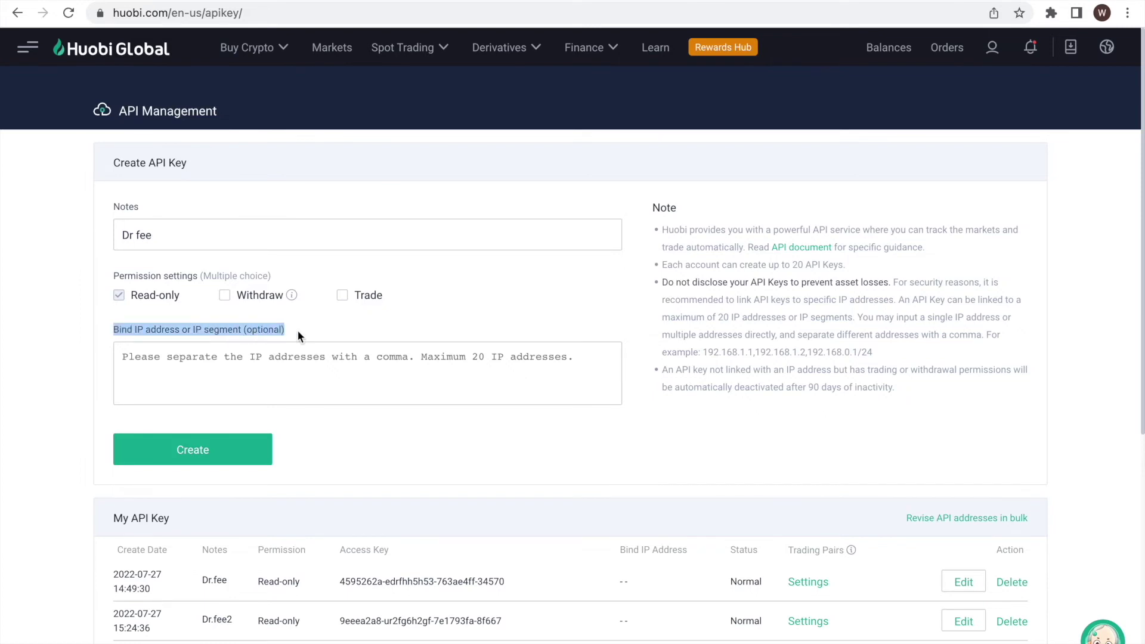
click(297, 374)
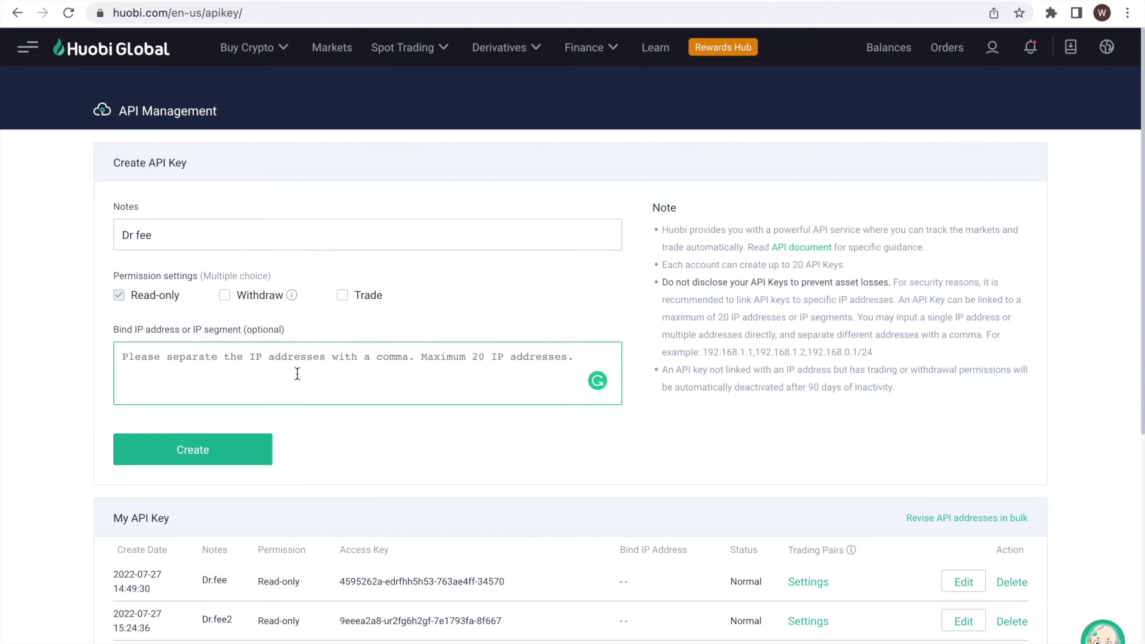
Create the key, acknowledge both Risk Warning statements and continue with 'I understand'
click(238, 451)
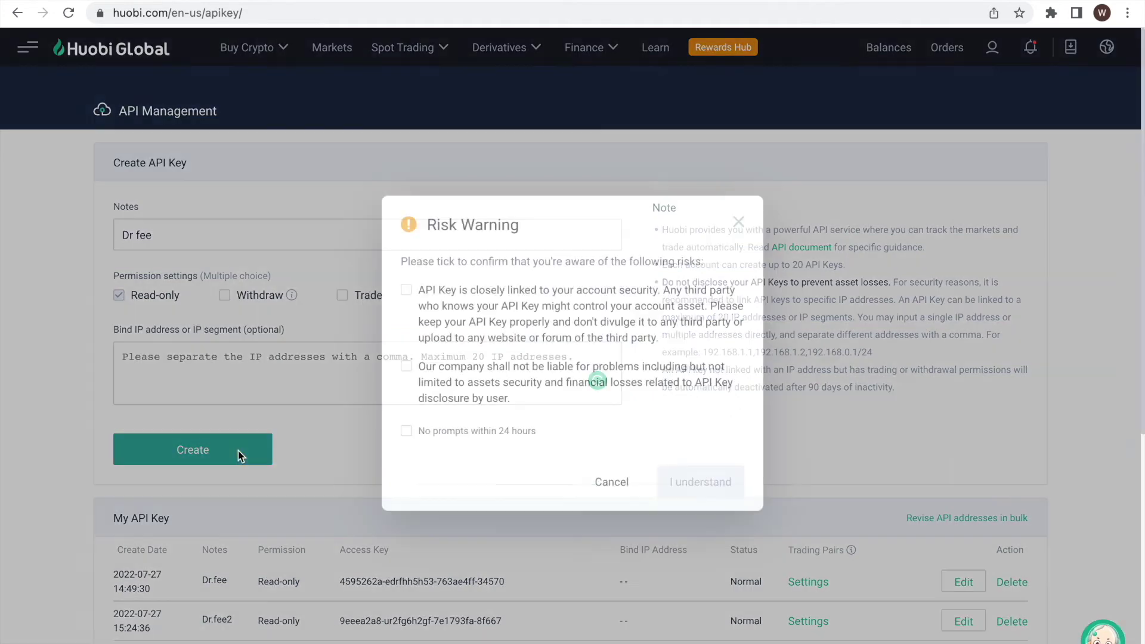
click(406, 291)
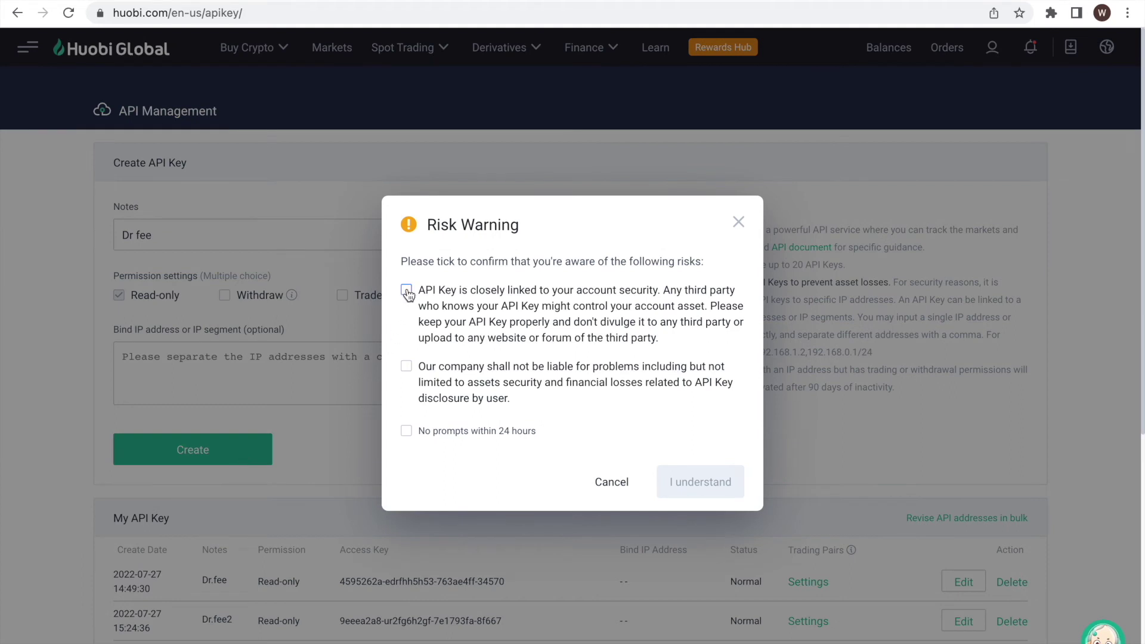
click(406, 367)
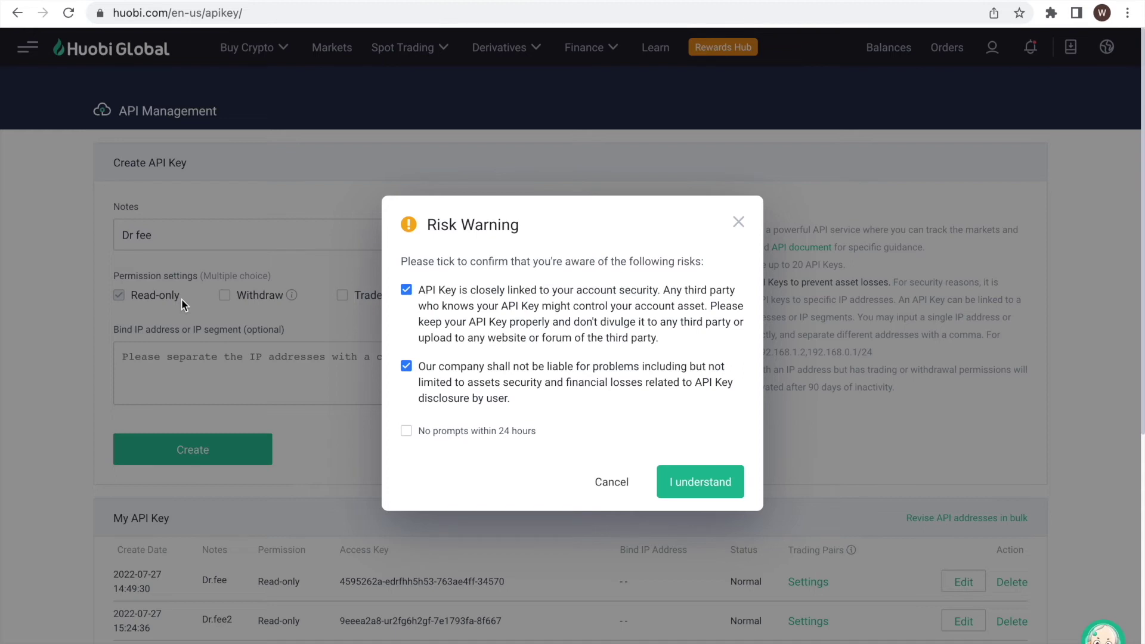
click(699, 481)
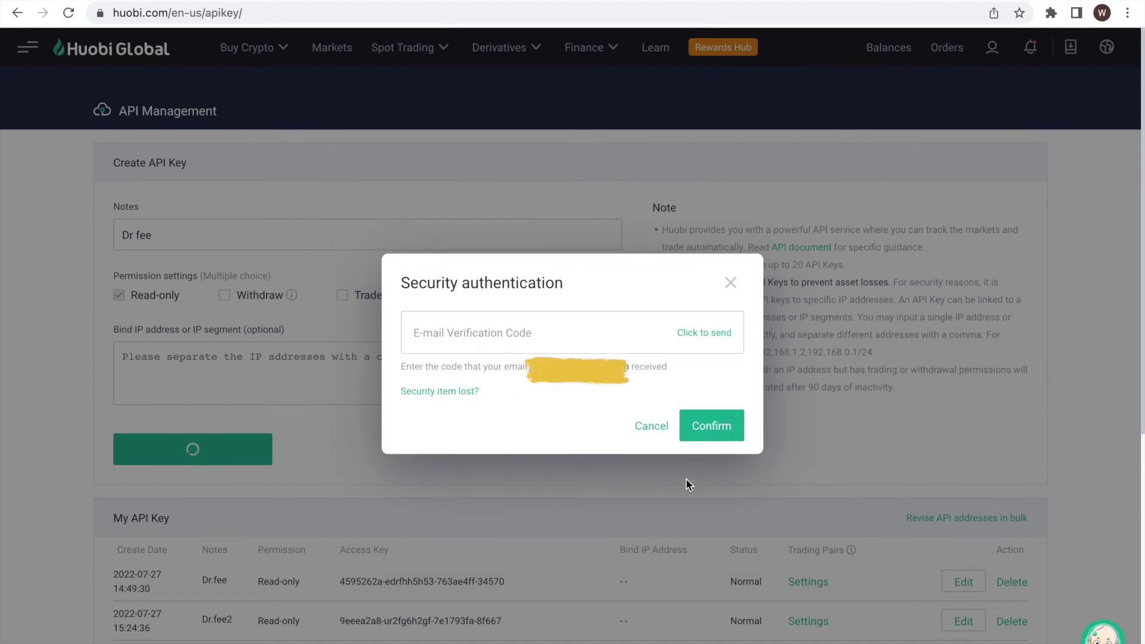
Enter the e-mail verification code, copy the new Secret Key and dismiss the key-created confirmation
click(524, 329)
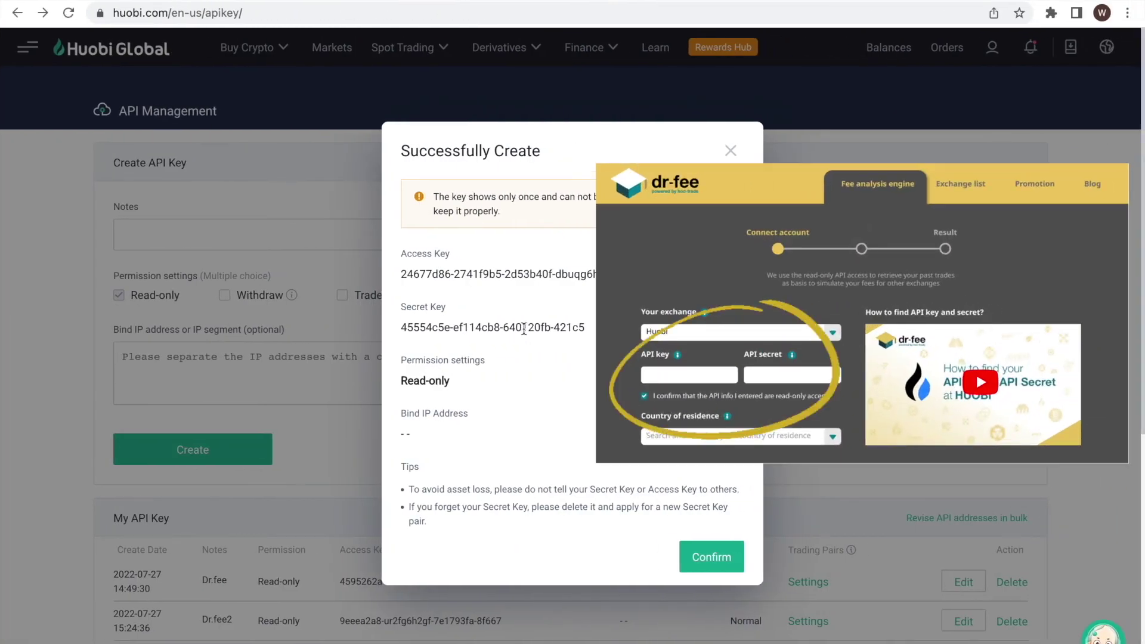
click(585, 319)
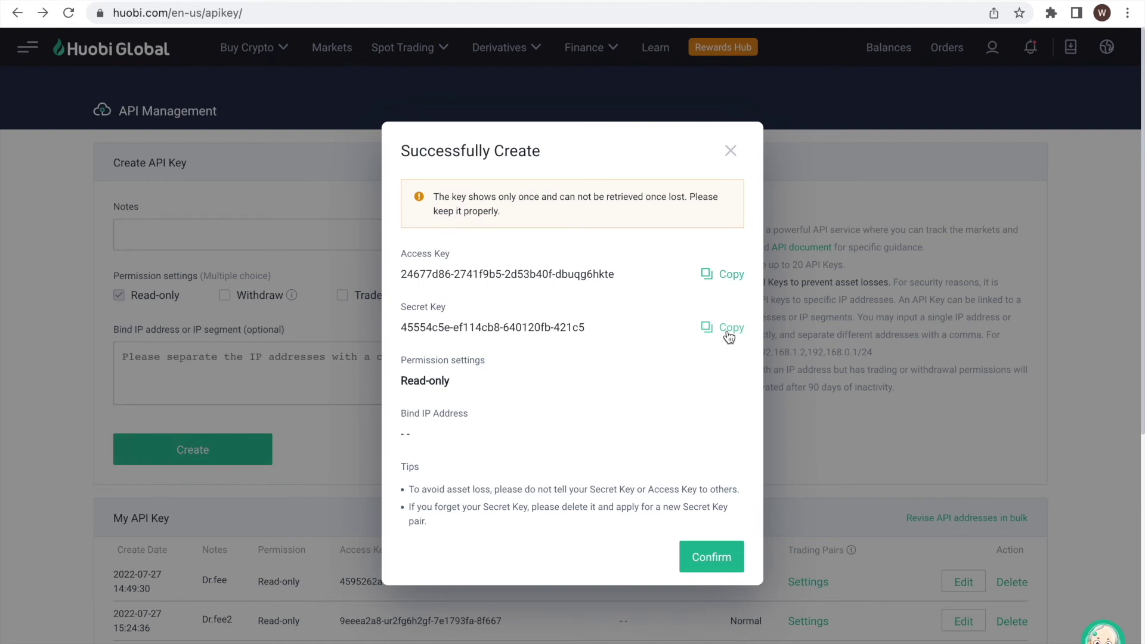
click(712, 556)
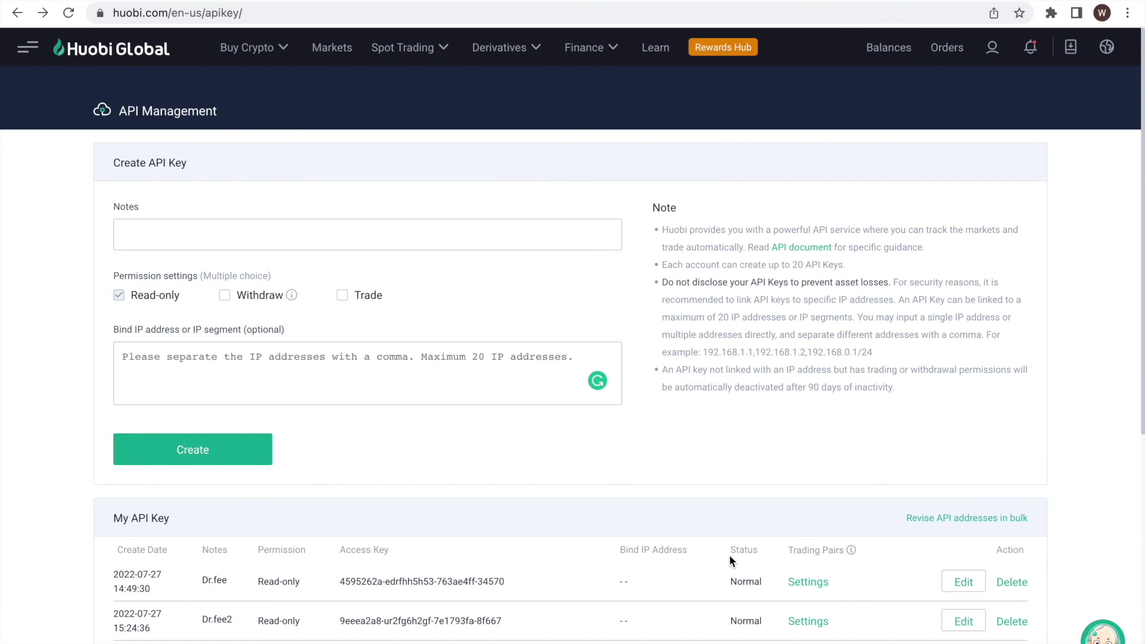